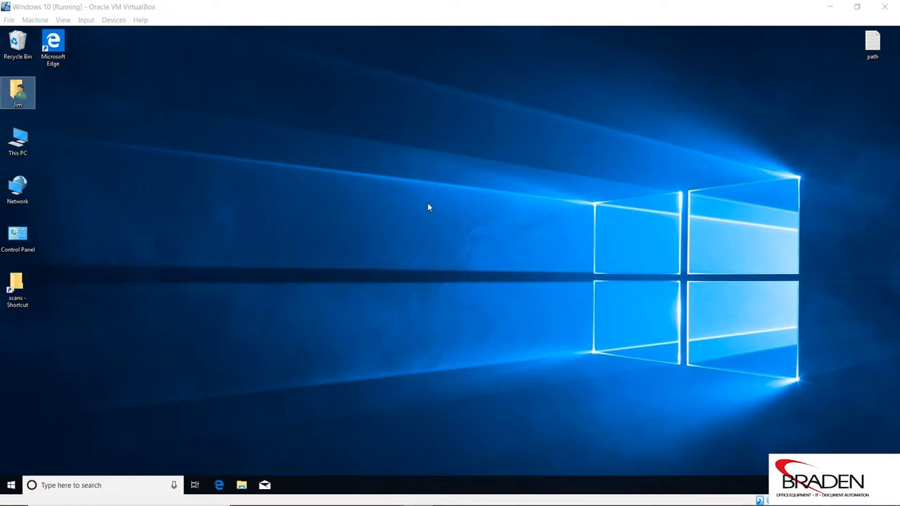
Open the Downloads folder inside the user's home folder and reposition its window on the desktop
left_click(17, 86)
double_click(18, 87)
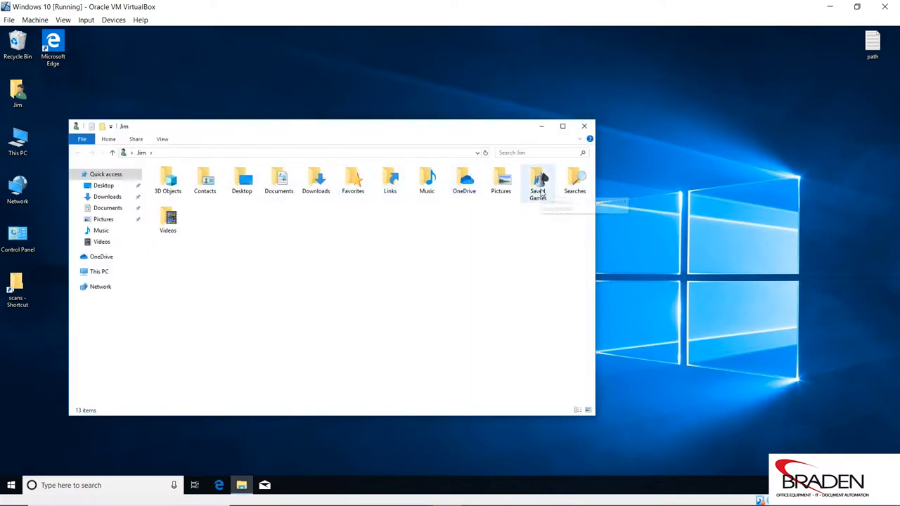
double_click(309, 181)
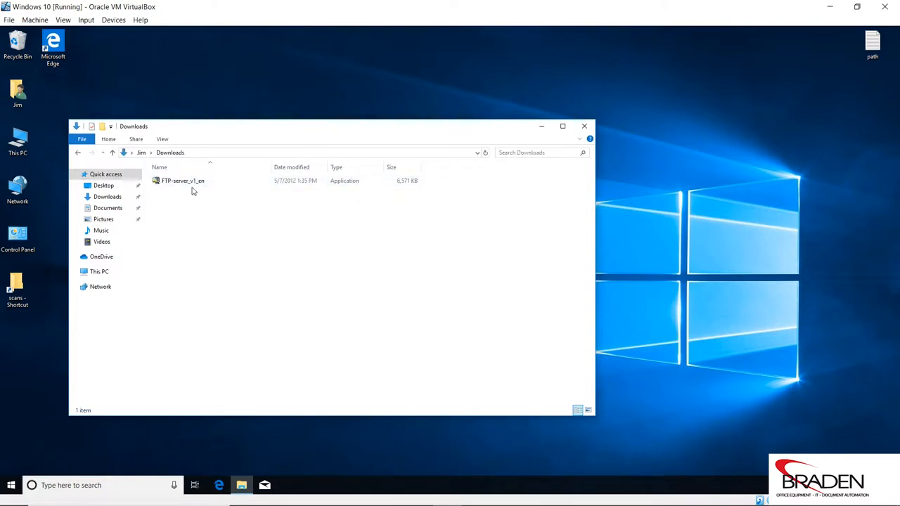
left_click_drag(271, 138, 506, 93)
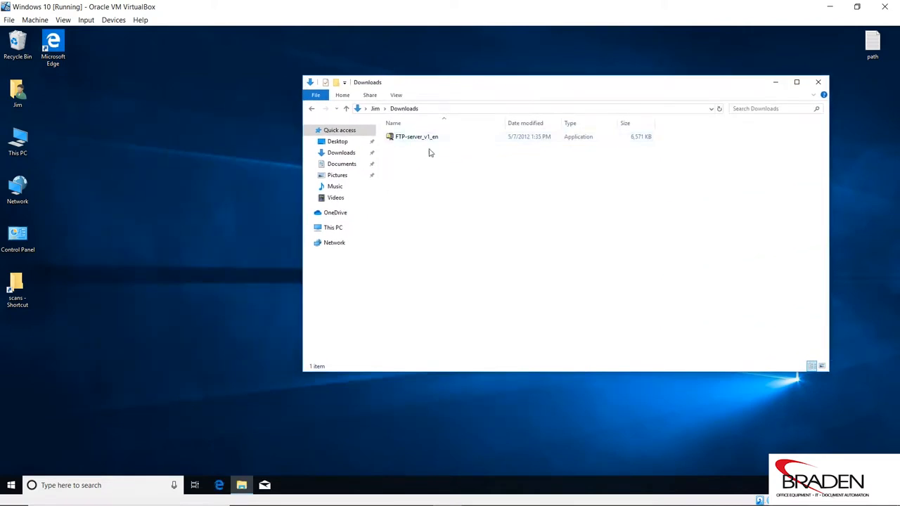
Create a folder named FTP Utility in Downloads and move the FTP-server_v1_en file into it
right_click(418, 216)
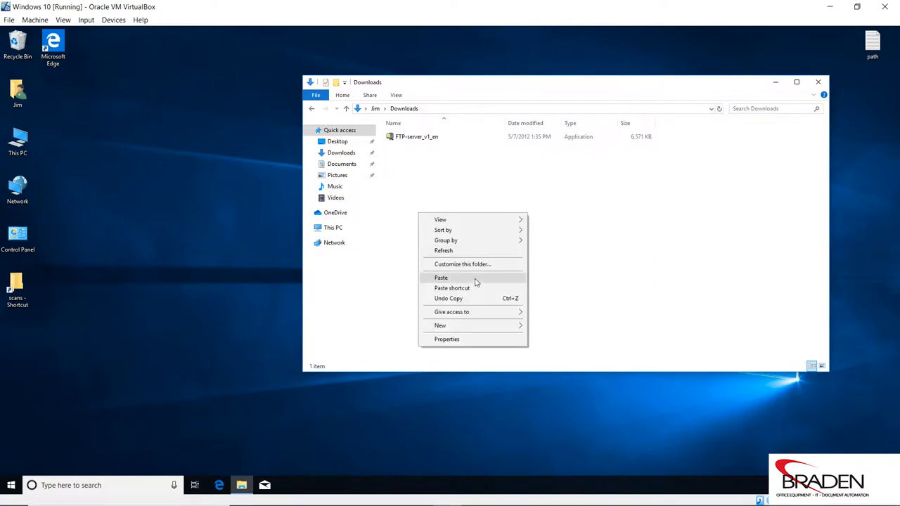
mouse_move(469, 328)
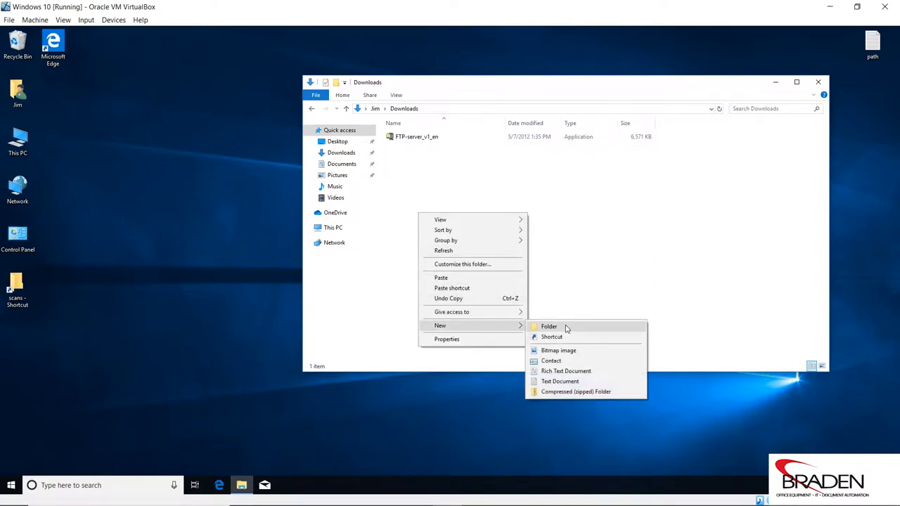
left_click(549, 327)
type("FTP")
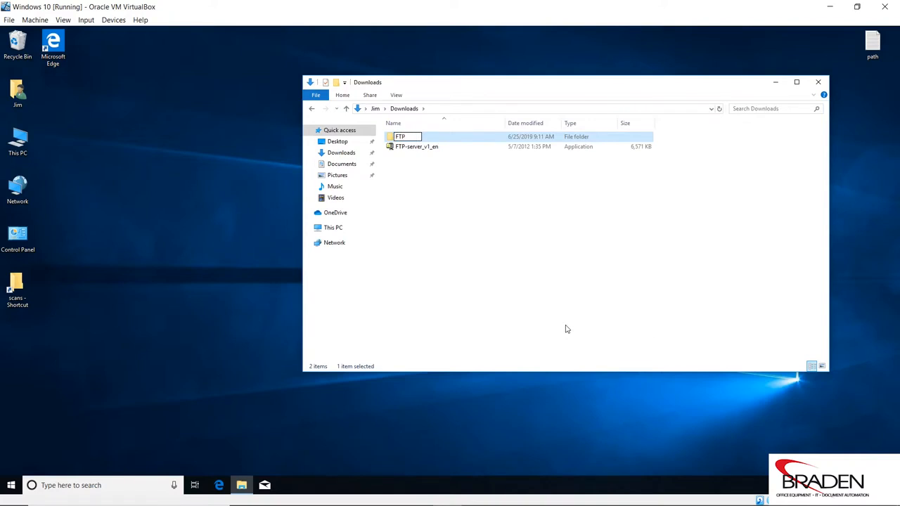
type(" Utility")
key("Return")
left_click_drag(415, 150, 415, 141)
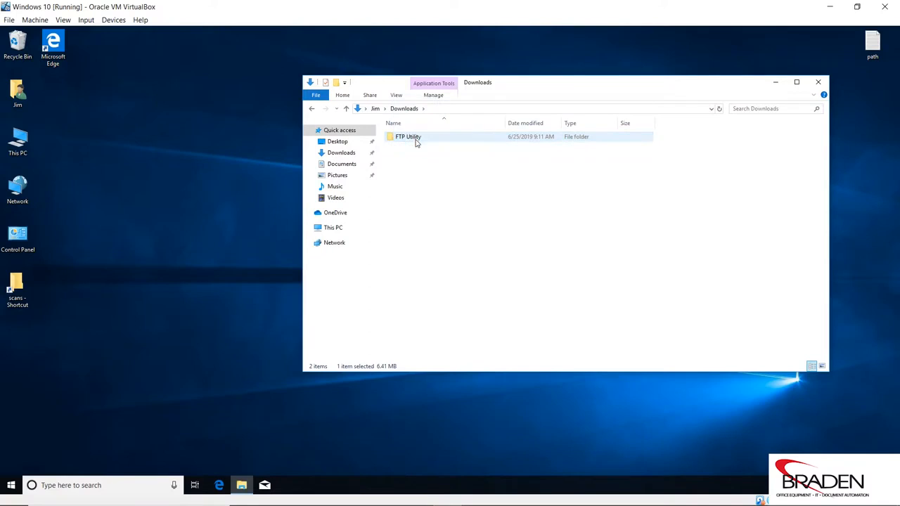
Run FTP-server_v1_en from the FTP Utility folder and unzip its files into Downloads\FTP Utility
double_click(415, 139)
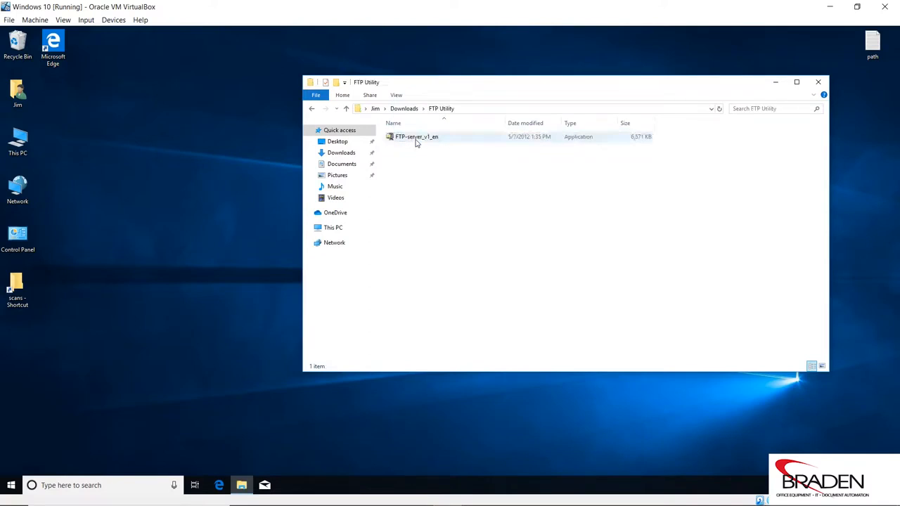
double_click(416, 139)
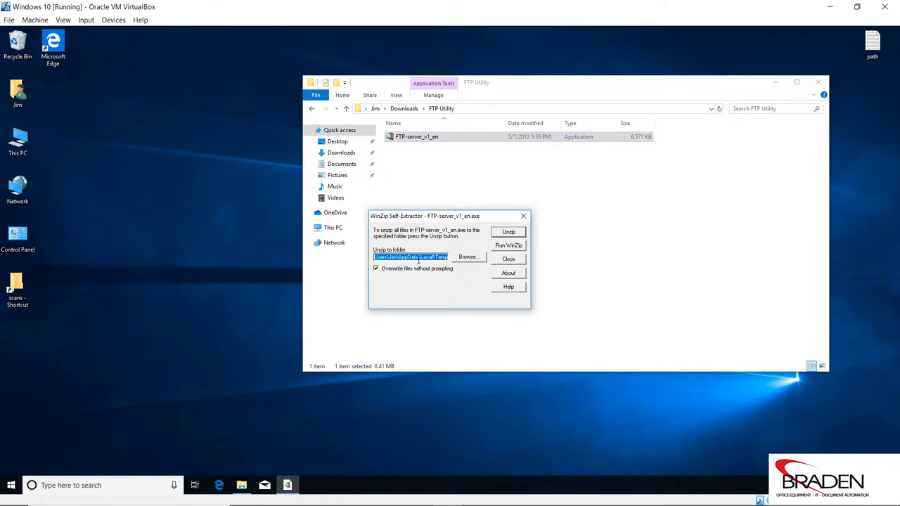
left_click_drag(464, 221, 249, 231)
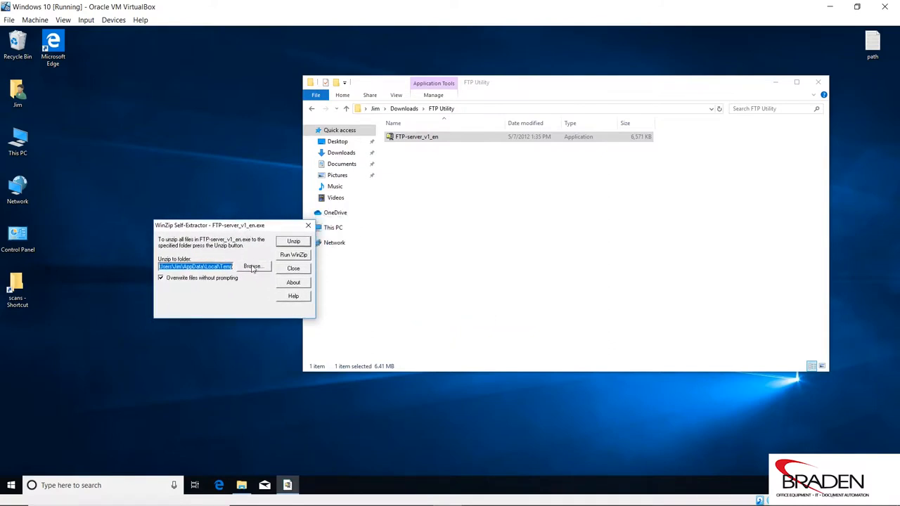
left_click(251, 266)
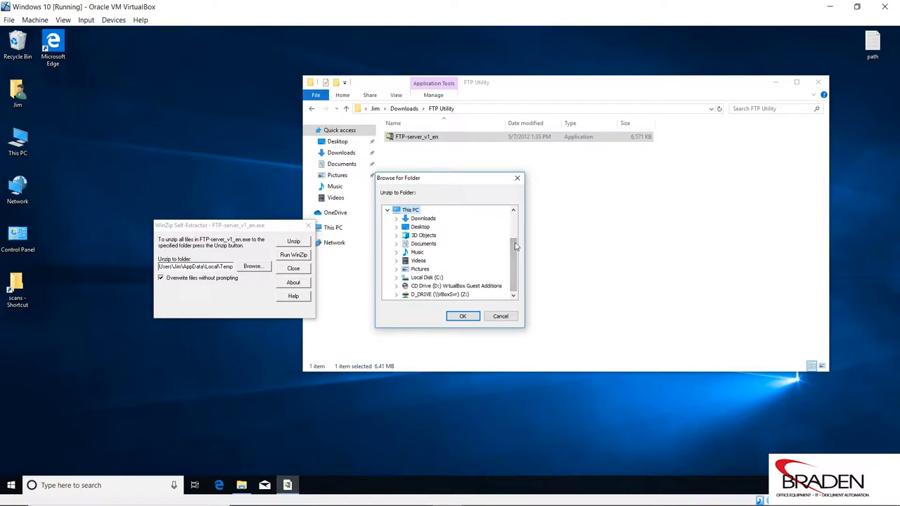
left_click(396, 218)
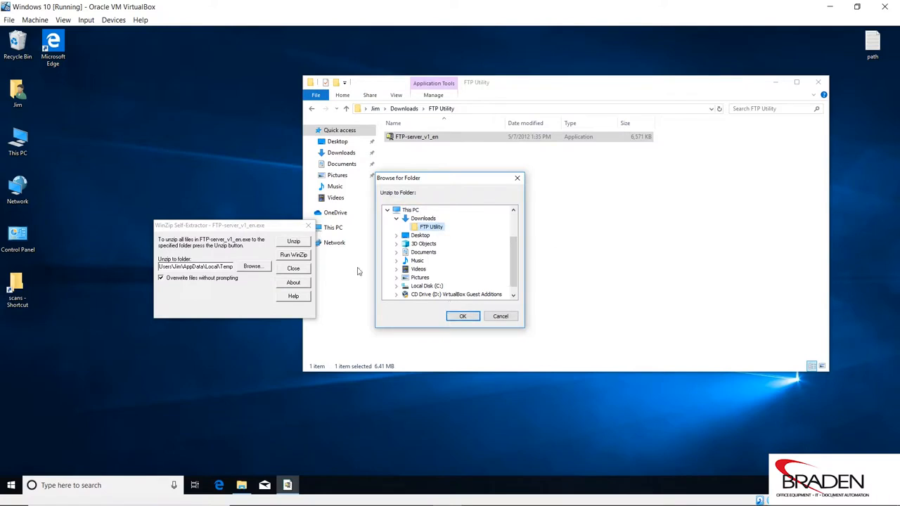
left_click(459, 317)
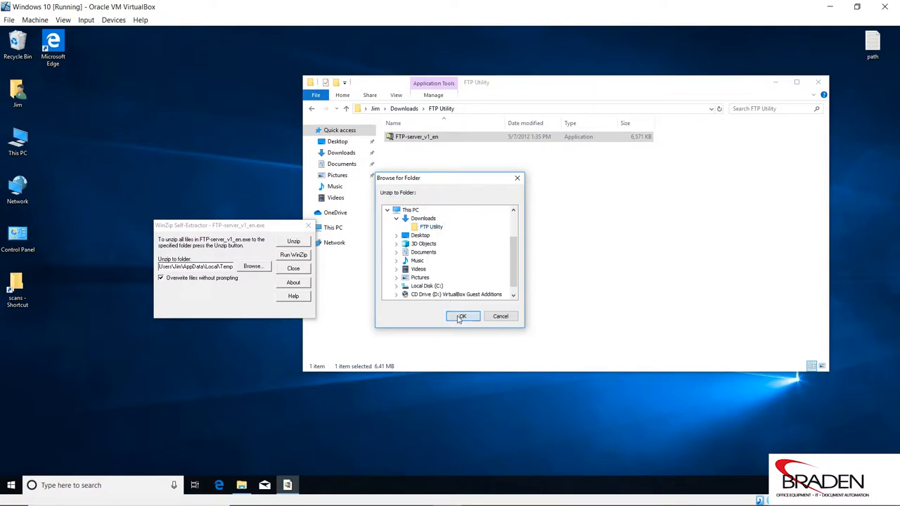
left_click(298, 242)
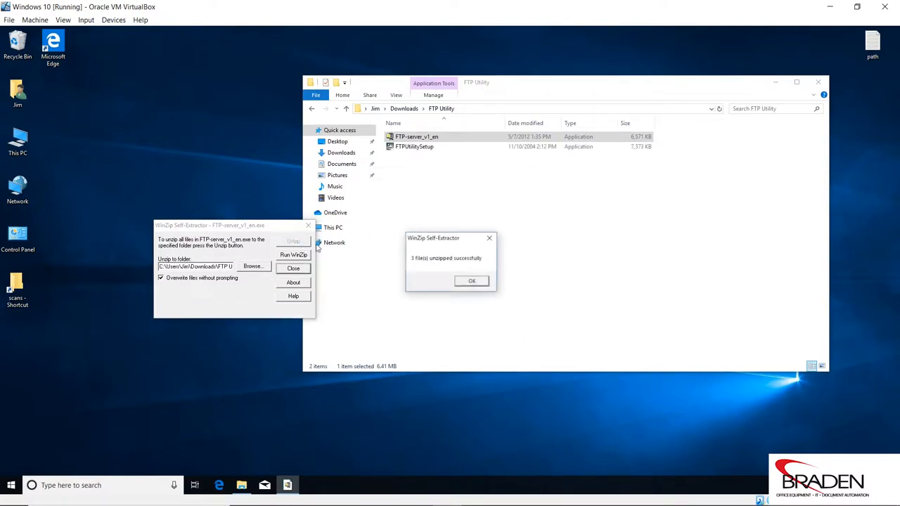
left_click(461, 282)
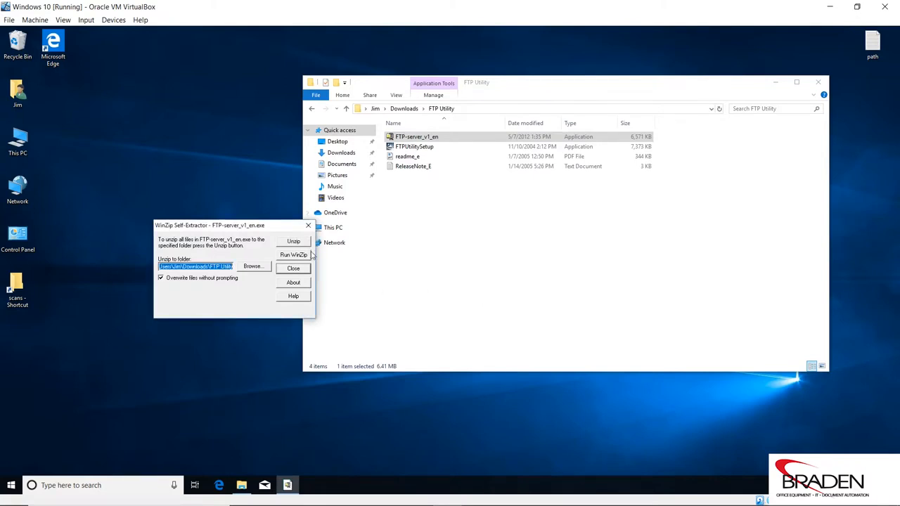
left_click(294, 269)
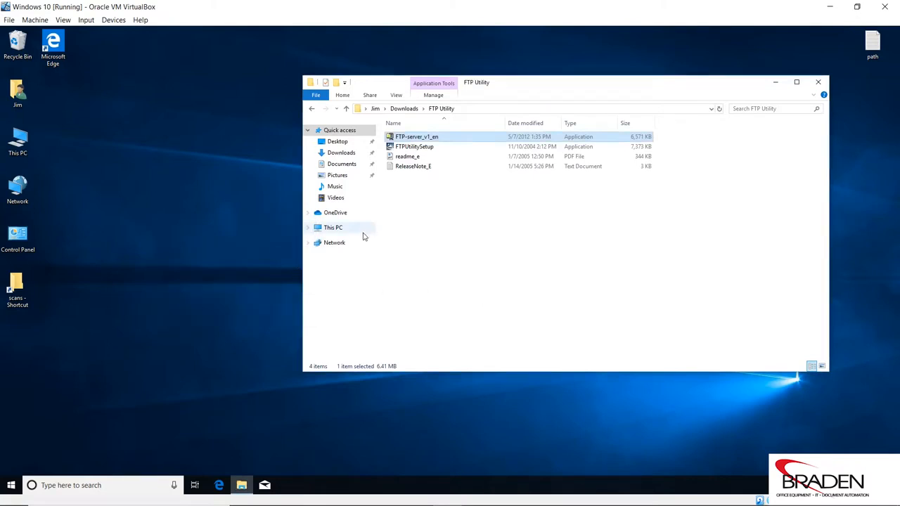
Run FTPUtilitySetup as administrator and allow it to make changes to the device
left_click(411, 147)
right_click(411, 147)
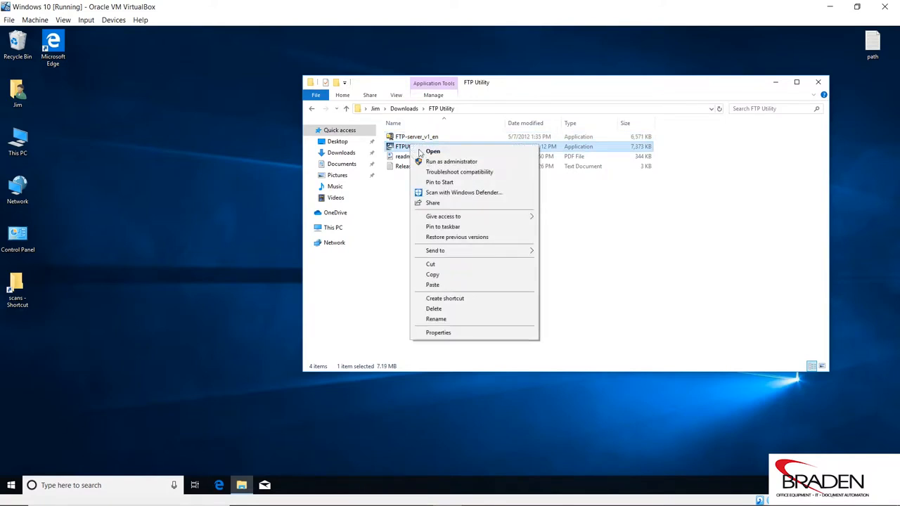
left_click(453, 162)
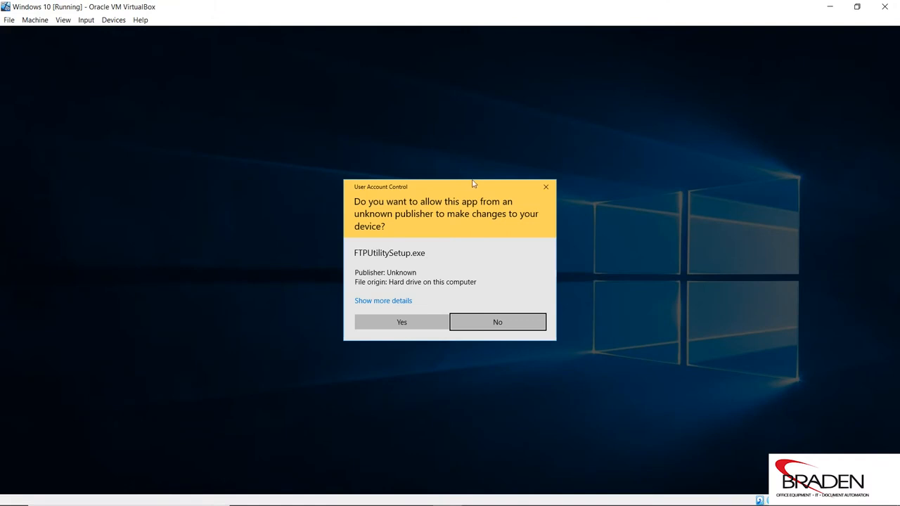
left_click(417, 322)
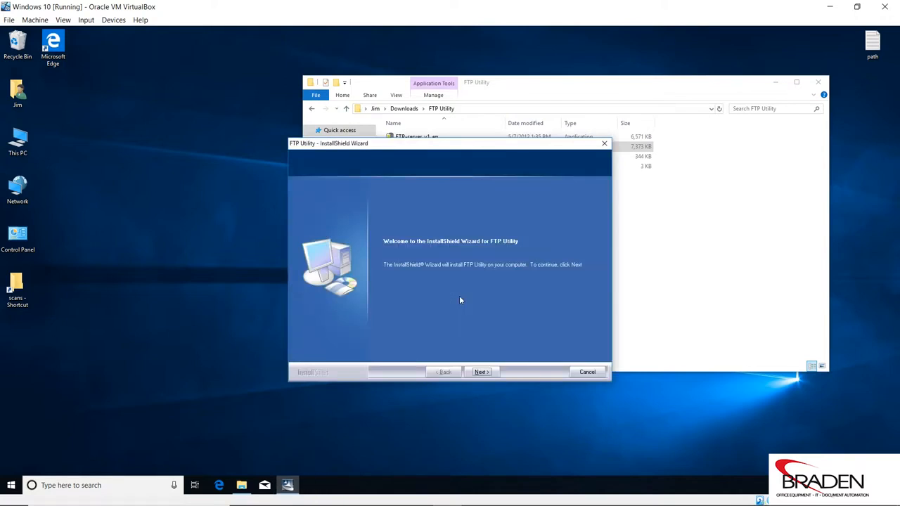
Accept the license and install FTP Utility in the default location with only the StartUp shortcut, then close the setup folder
left_click(482, 372)
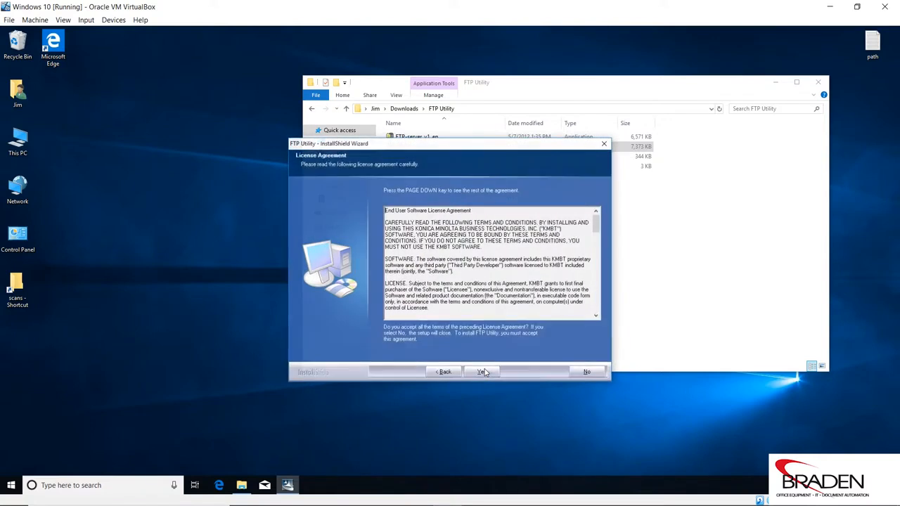
left_click(482, 372)
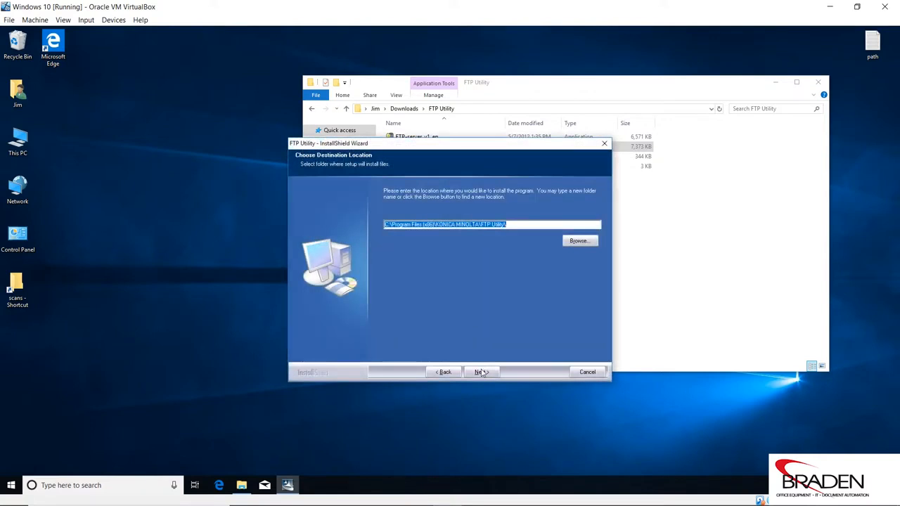
left_click(481, 372)
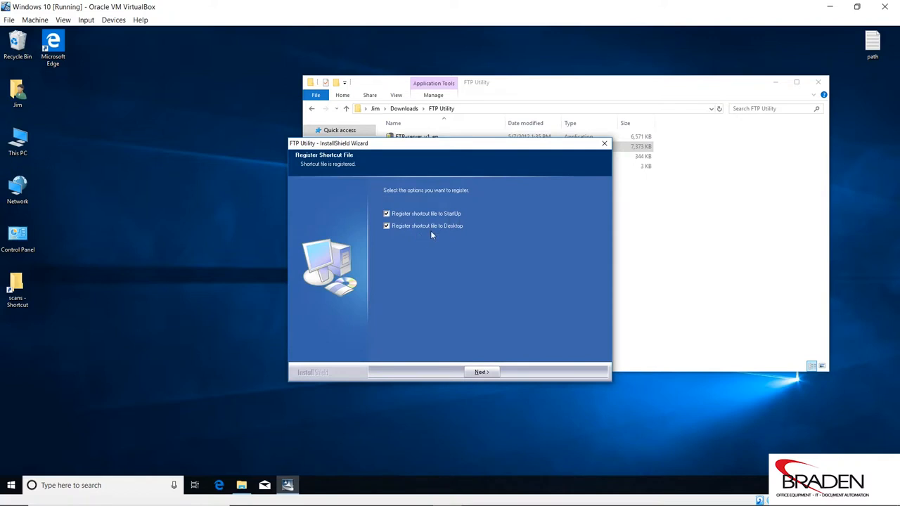
left_click(386, 227)
left_click(482, 372)
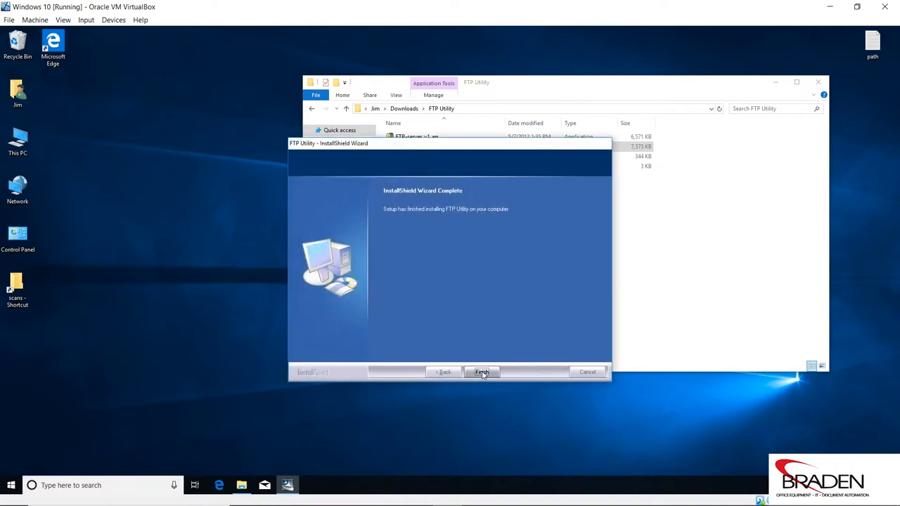
left_click(482, 373)
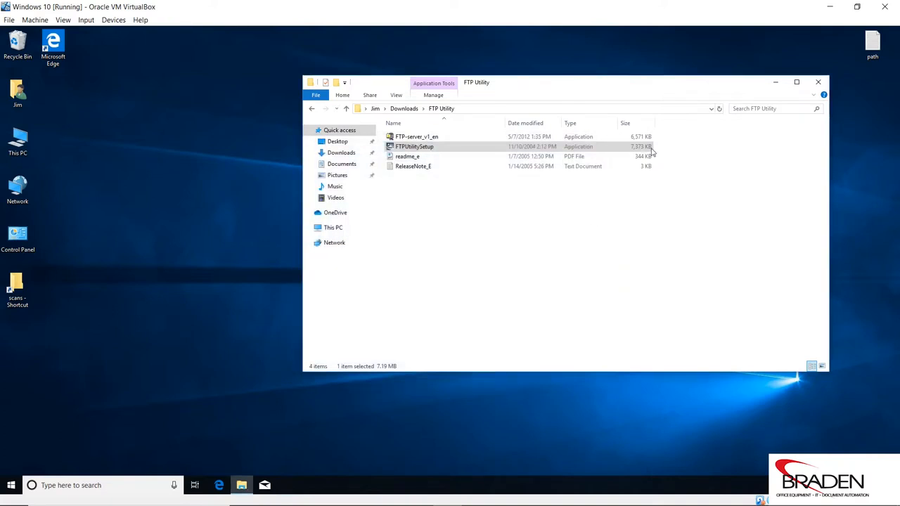
left_click(820, 83)
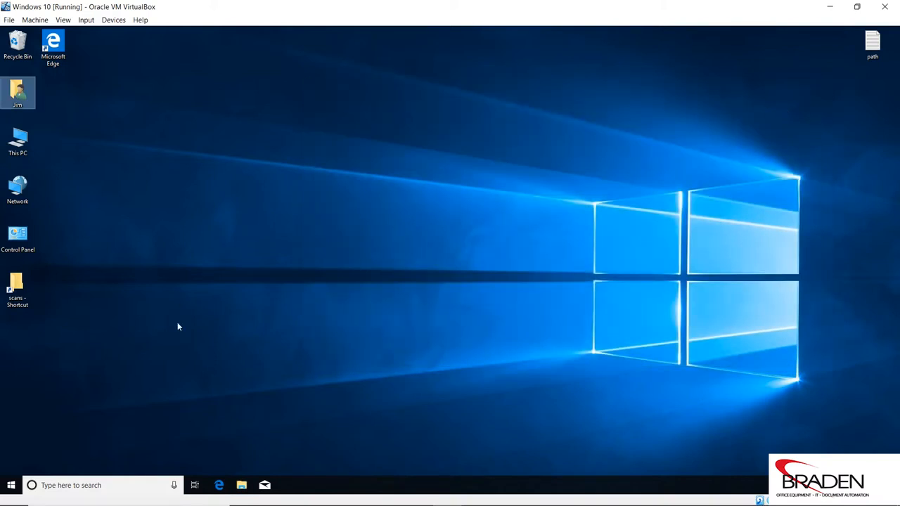
Set the root folder in FTP Settings to the scans folder on Local Disk (C:) and save the settings
left_click(14, 487)
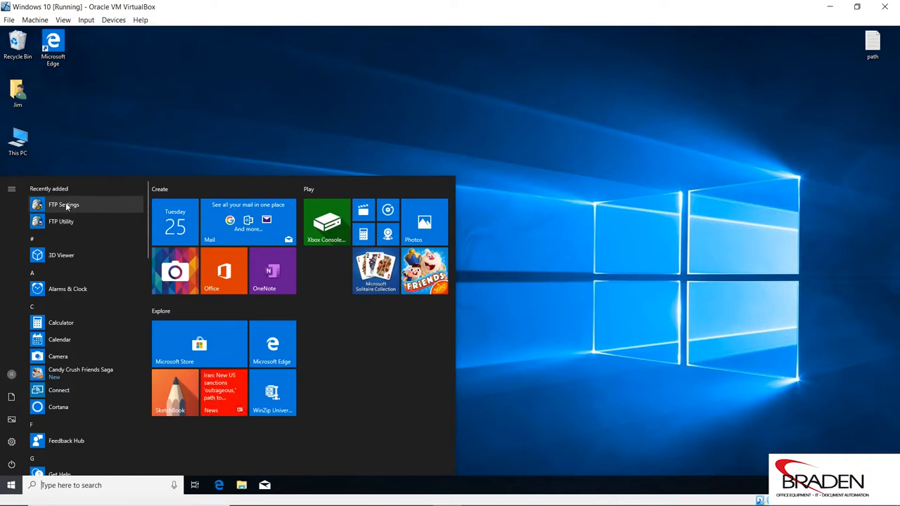
left_click(67, 204)
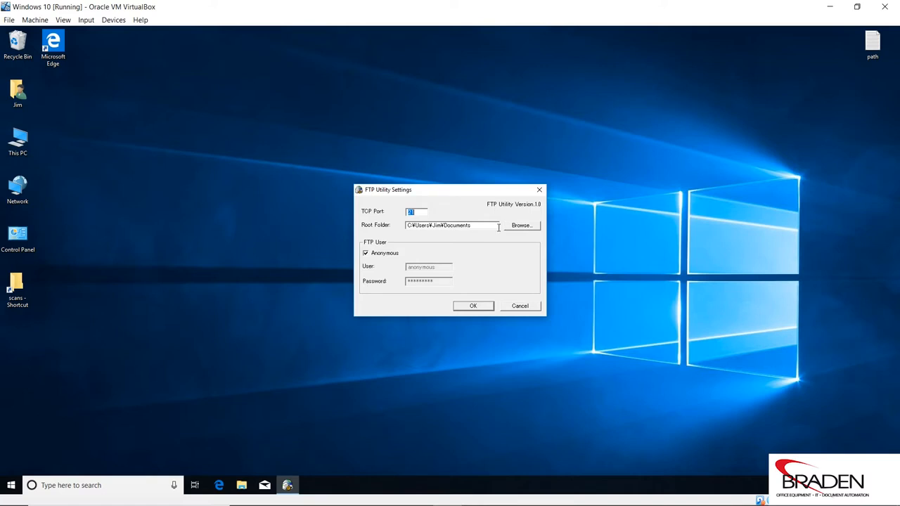
left_click(522, 225)
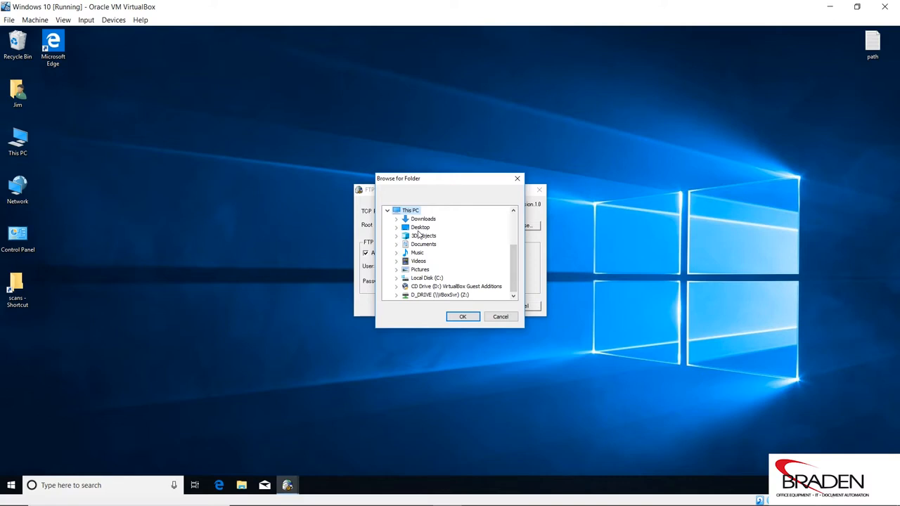
left_click(396, 278)
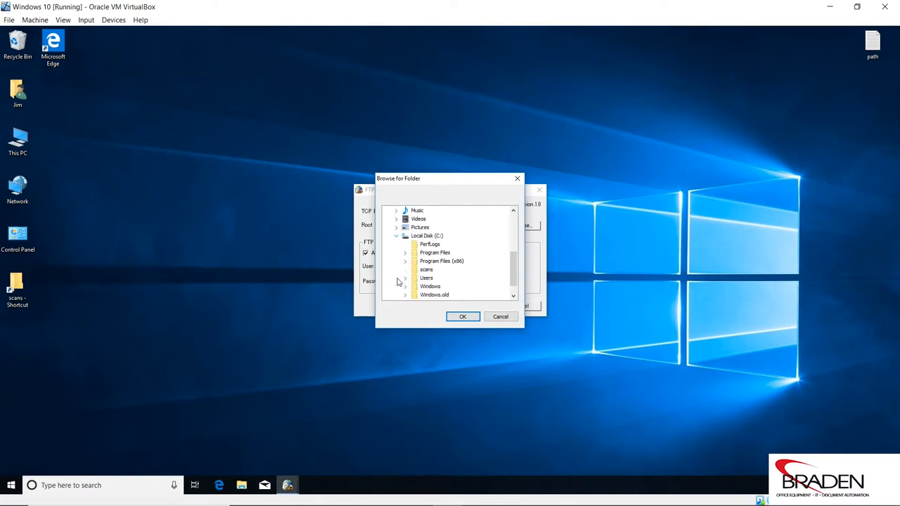
left_click(424, 274)
left_click(463, 317)
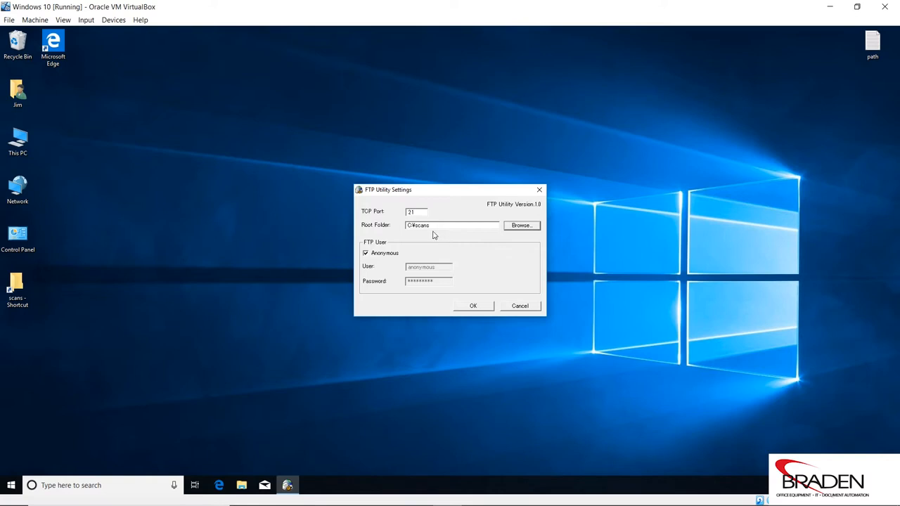
left_click(476, 307)
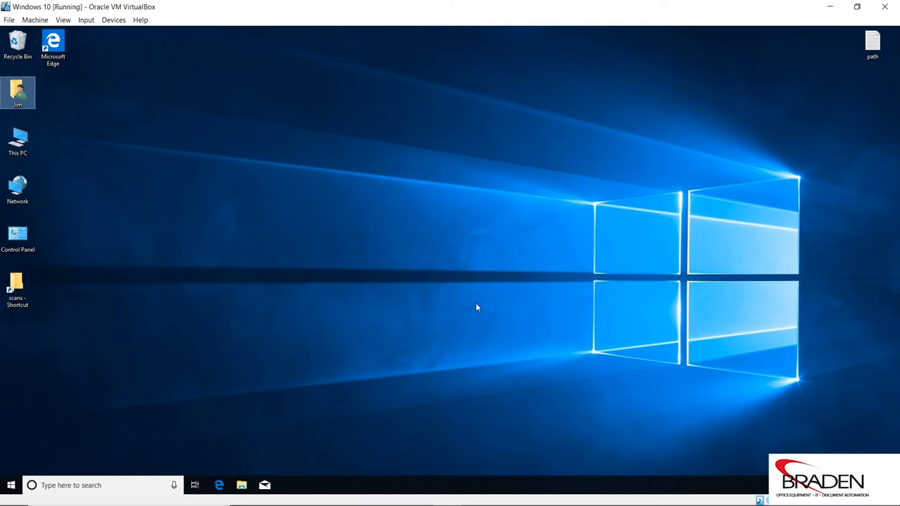
Launch FTP Utility, allow it through the firewall on private networks, and check for it among the hidden background programs
left_click(12, 485)
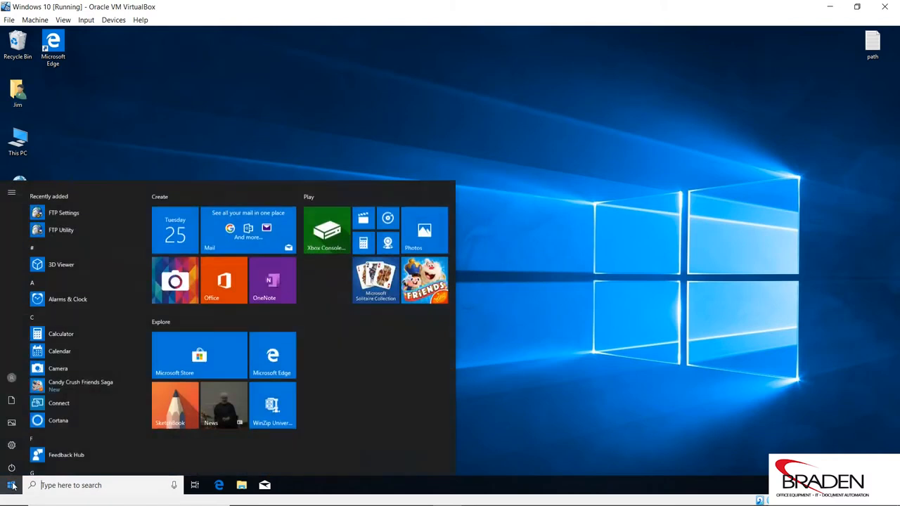
left_click(67, 222)
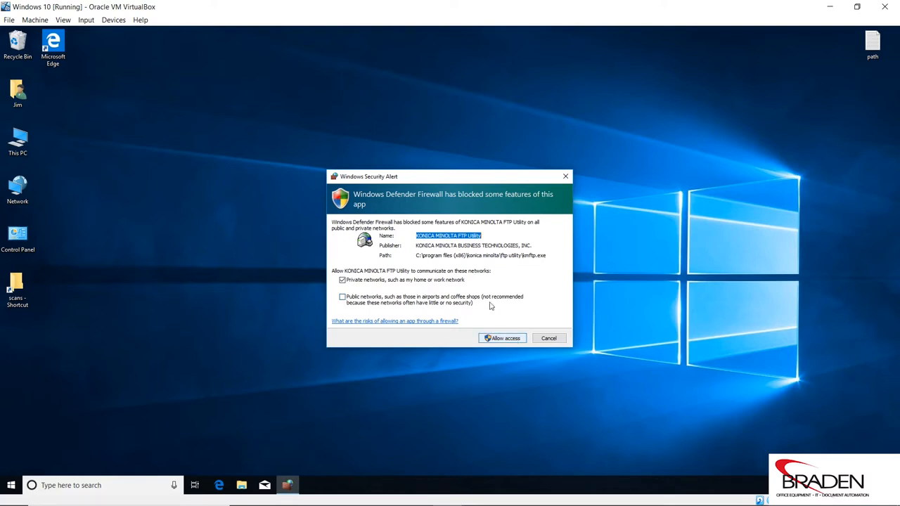
left_click(511, 339)
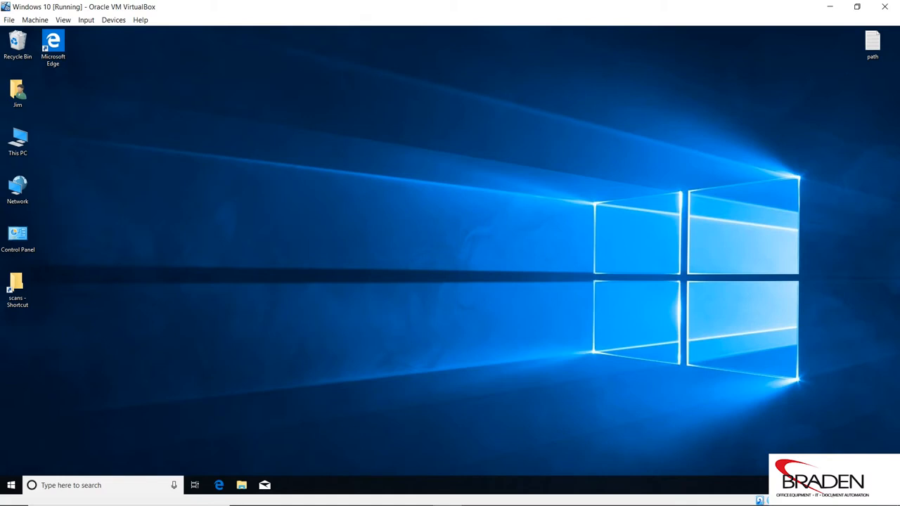
left_click(806, 485)
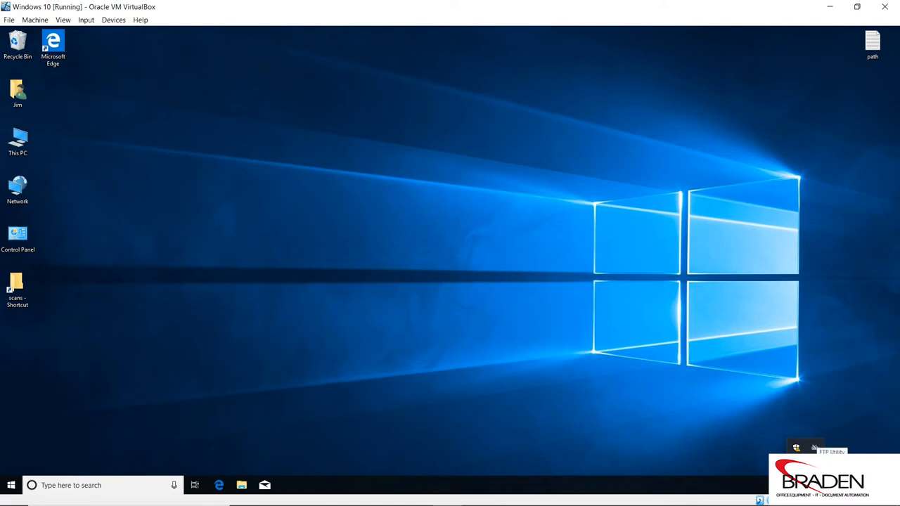
Open the properties of the scans folder on Local Disk (C:) and check its shared network path
left_click(625, 301)
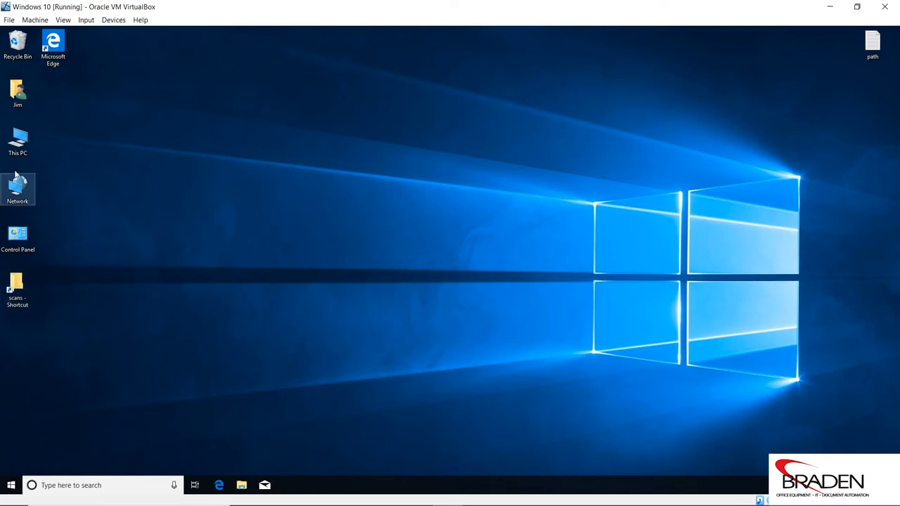
double_click(18, 141)
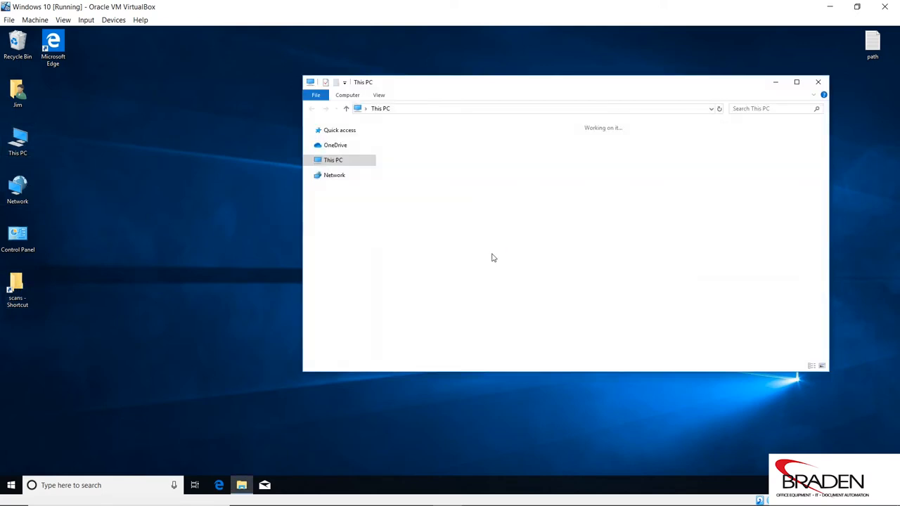
double_click(429, 244)
left_click(403, 167)
right_click(404, 169)
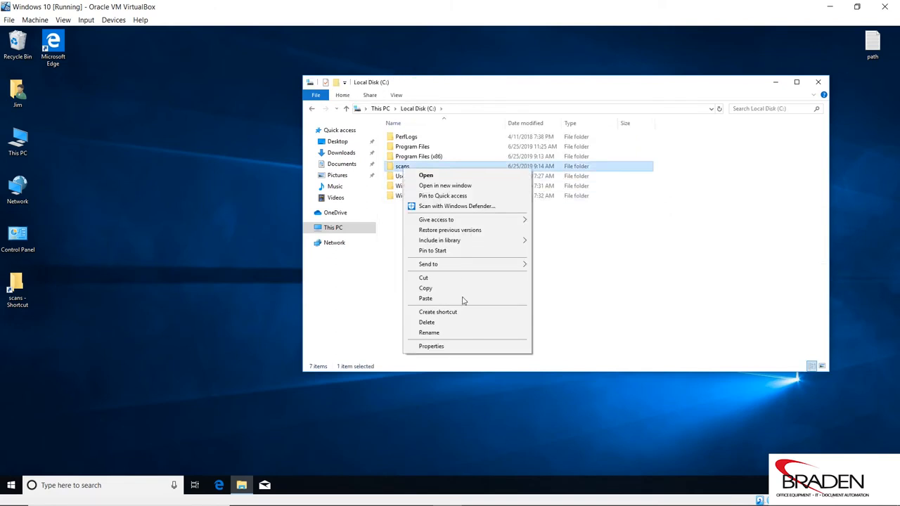
left_click(462, 351)
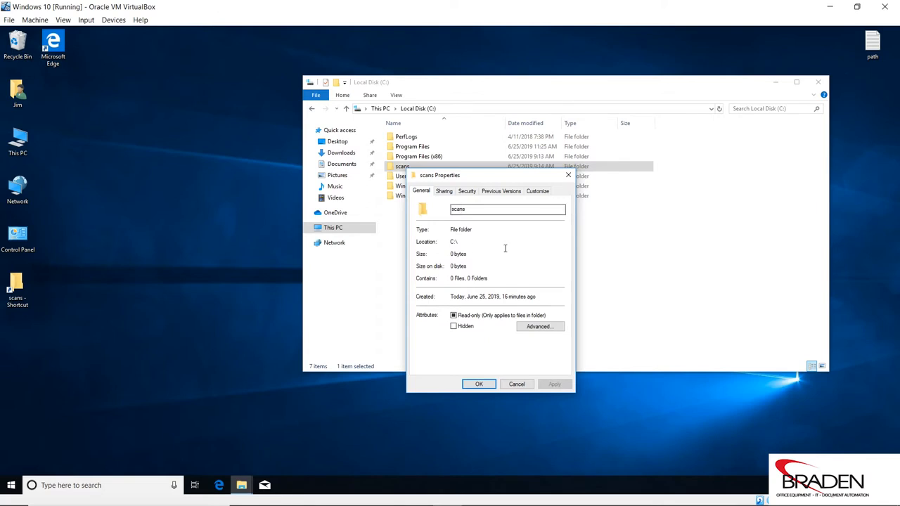
left_click(446, 192)
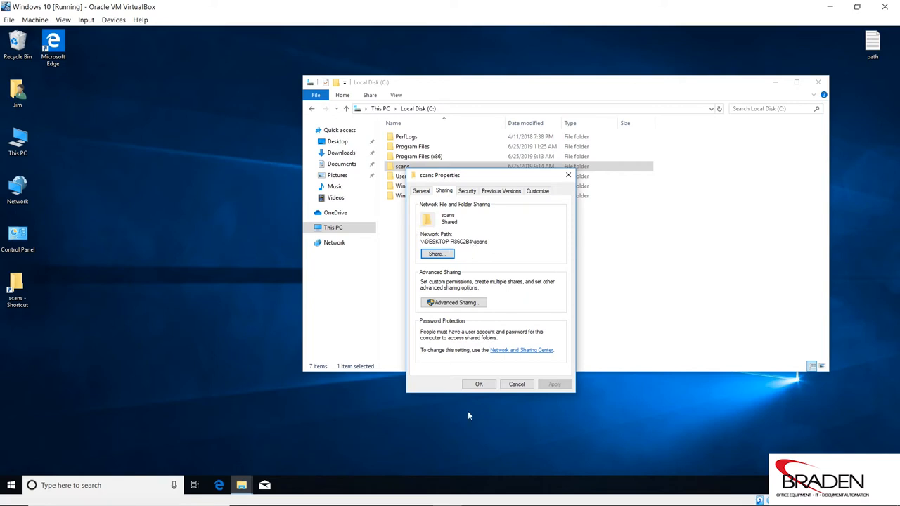
Open Command Prompt and run ipconfig to look up the computer's IPv4 address
left_click(125, 484)
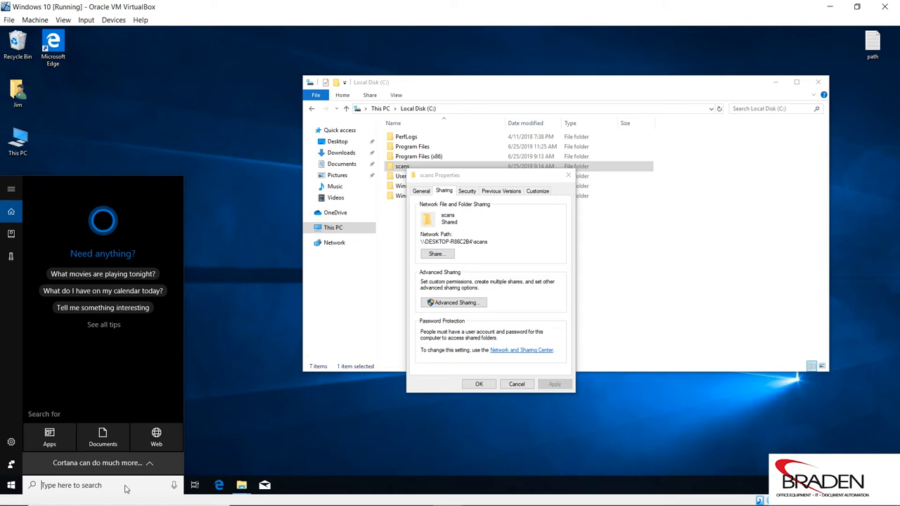
type("cmd")
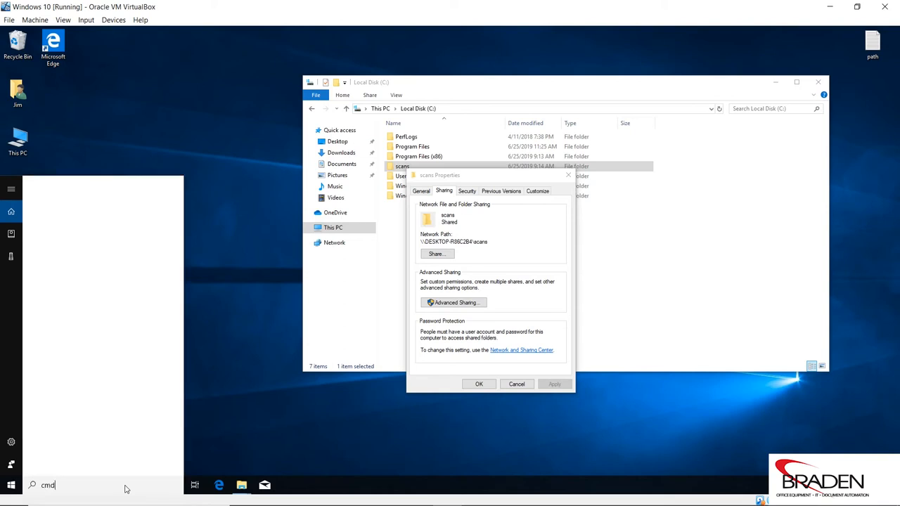
key("Return")
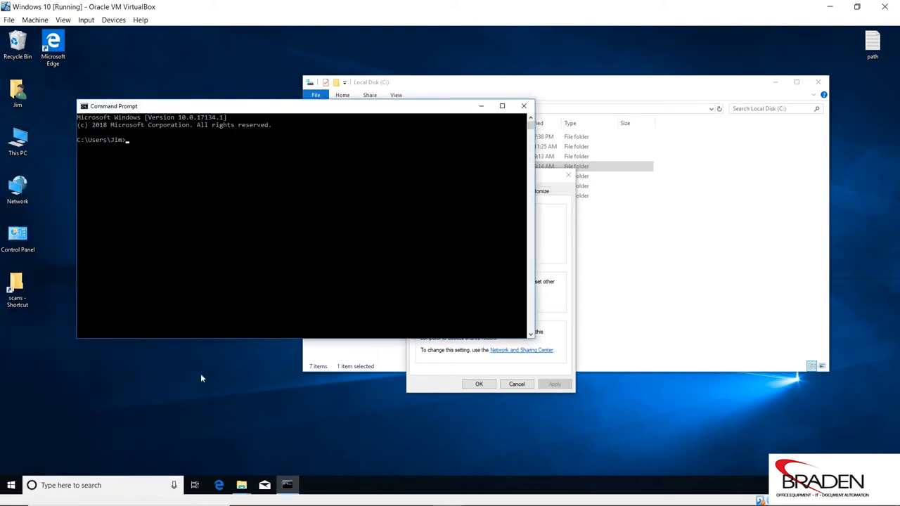
type("ipconfig")
key("Return")
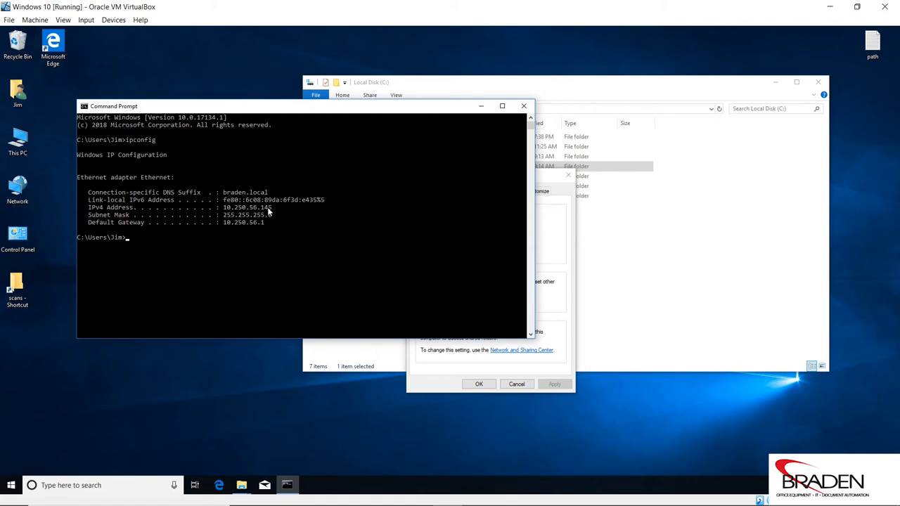
Add the IPv4 address 10.250.56.145 on a new line in the desktop's path text file, close Command Prompt and save the file
left_click_drag(312, 109, 250, 60)
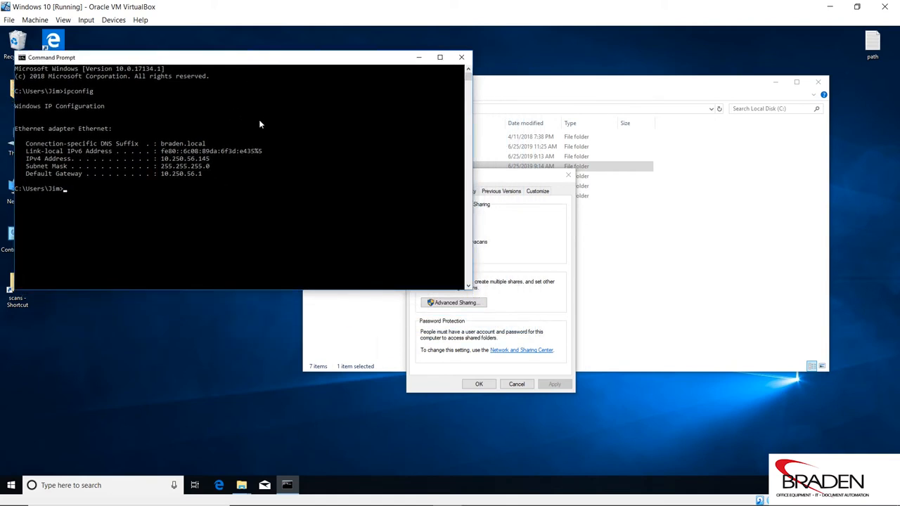
double_click(876, 43)
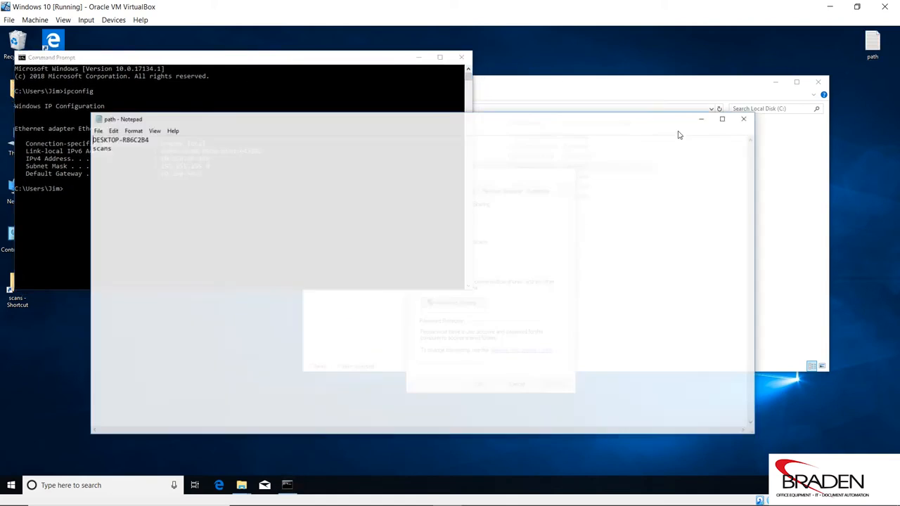
left_click_drag(88, 287, 551, 290)
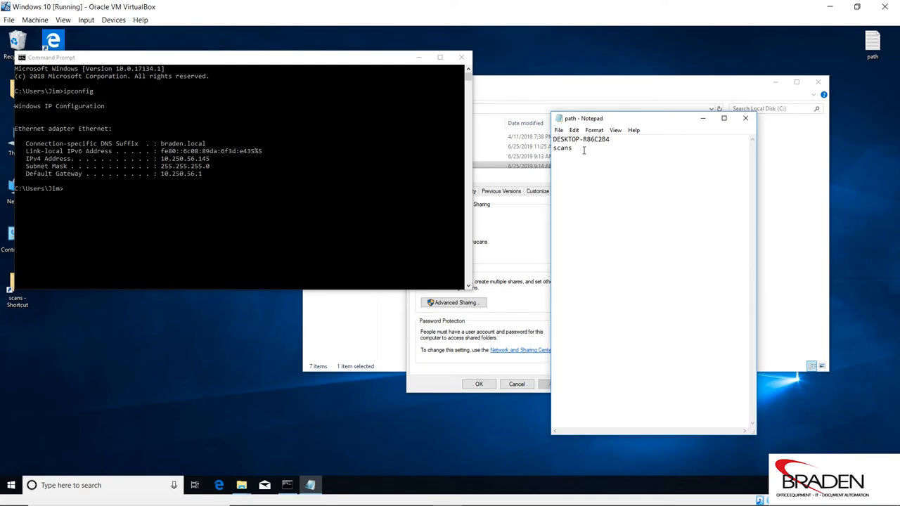
type("10.250.56.145")
left_click(461, 59)
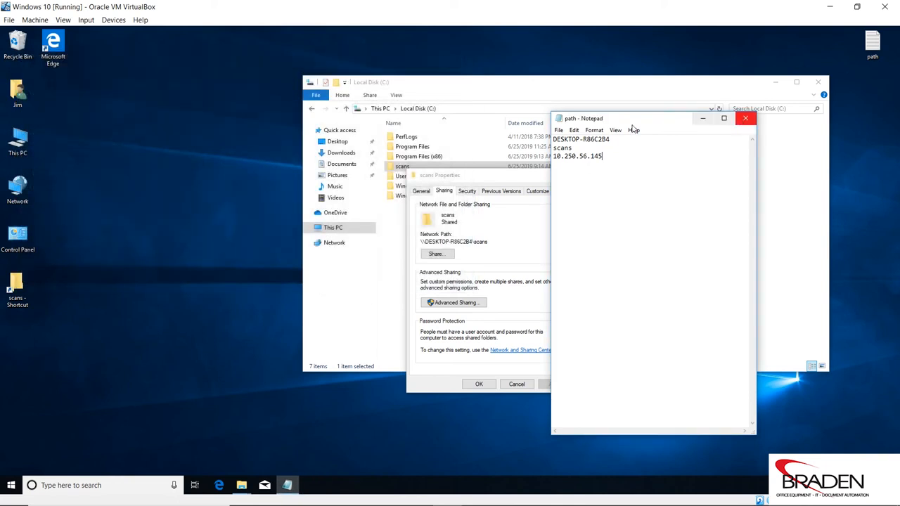
left_click(558, 130)
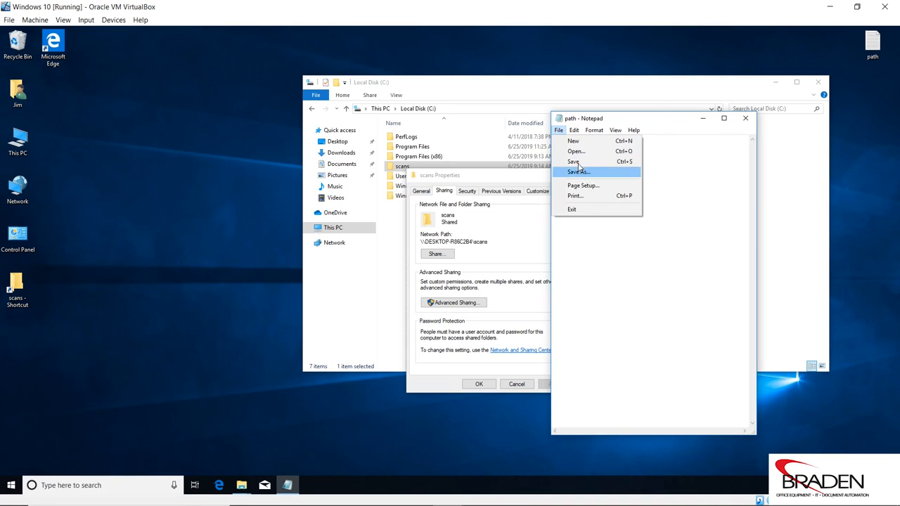
left_click(578, 162)
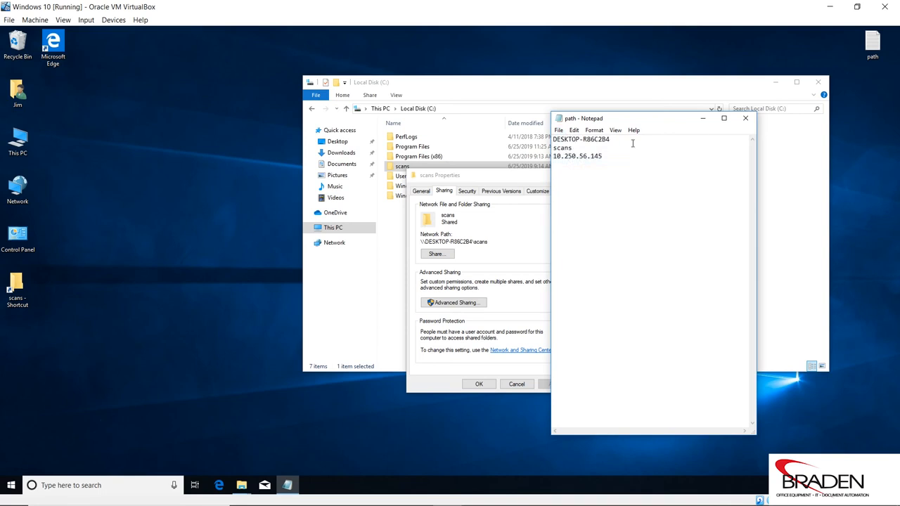
Close the path text file, the scans properties and the Local Disk (C:) window
left_click(752, 118)
left_click(479, 384)
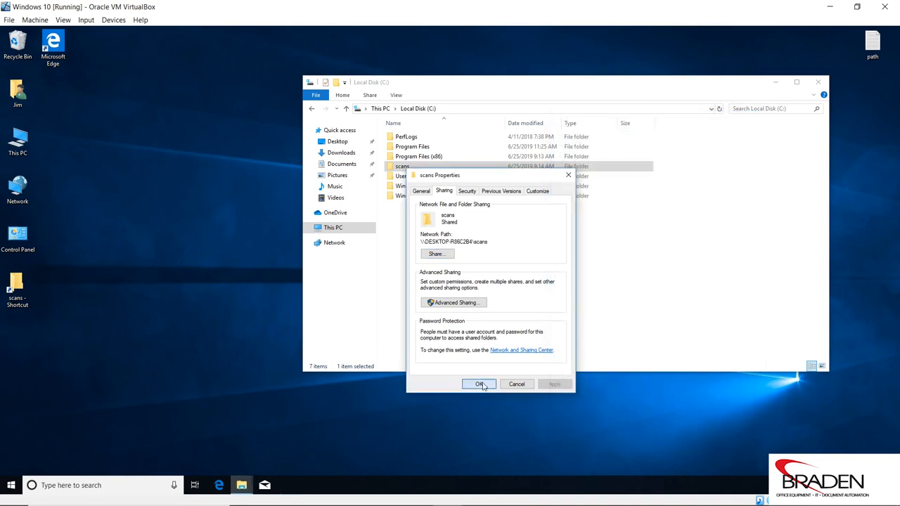
left_click(817, 83)
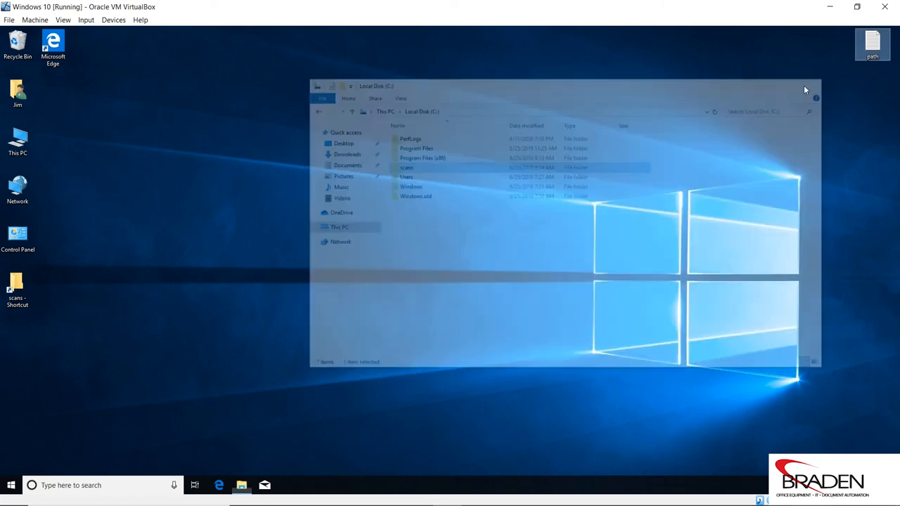